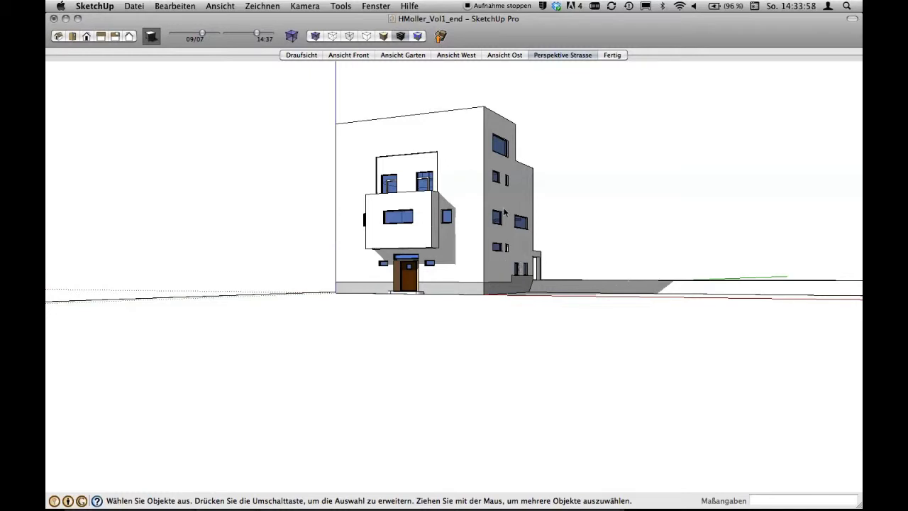
- Orbit to see the rear, roof and stair side of the house, and turn shadows off
middle_drag(516, 203, 284, 237)
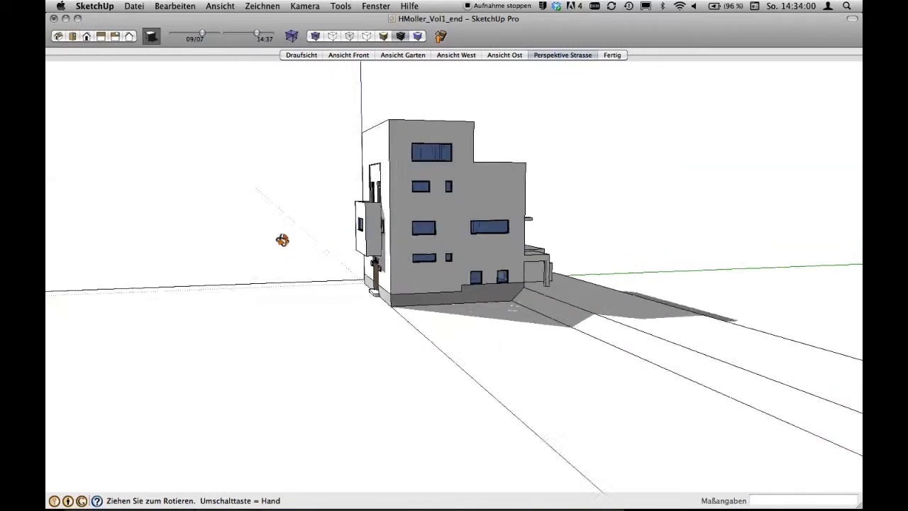
scroll(396, 331, up, 3)
mouse_move(396, 332)
middle_down()
mouse_move(531, 290)
mouse_move(504, 301)
middle_up()
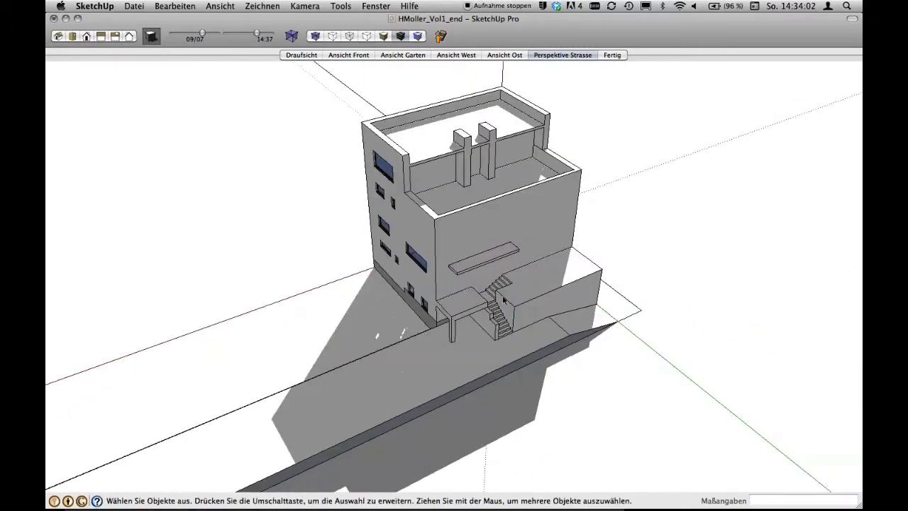
click(151, 37)
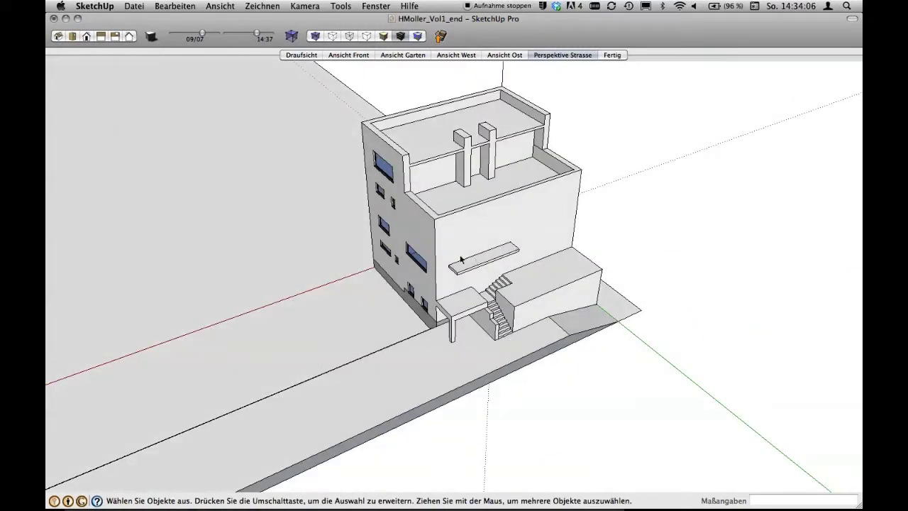
- Orbit past the front and door-side façades to a high view of the side and roof
mouse_move(496, 263)
middle_down()
mouse_move(492, 249)
mouse_move(499, 269)
mouse_move(468, 287)
mouse_move(322, 294)
mouse_move(578, 239)
middle_up()
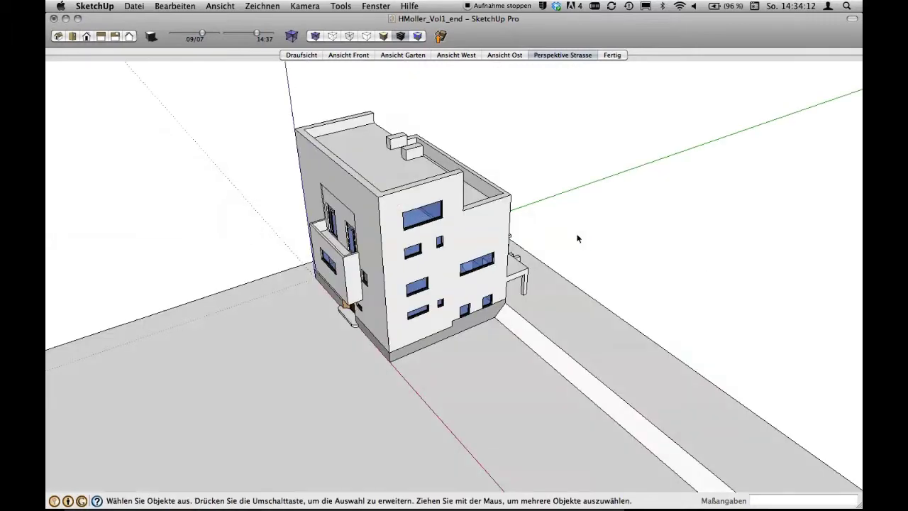
mouse_move(317, 315)
middle_down()
mouse_move(310, 318)
mouse_move(529, 304)
mouse_move(498, 331)
mouse_move(654, 282)
mouse_move(501, 315)
mouse_move(509, 312)
mouse_move(448, 259)
middle_up()
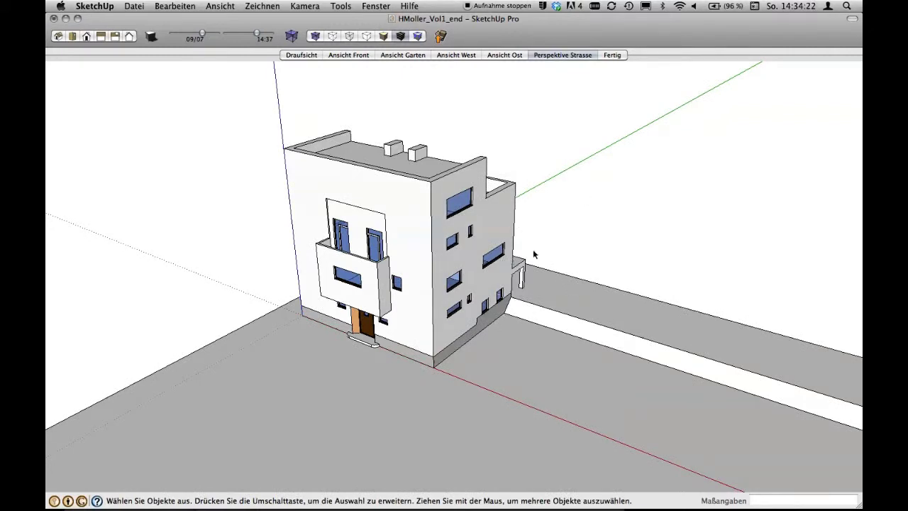
mouse_move(521, 277)
middle_down()
mouse_move(523, 180)
mouse_move(361, 319)
mouse_move(418, 330)
mouse_move(458, 312)
middle_up()
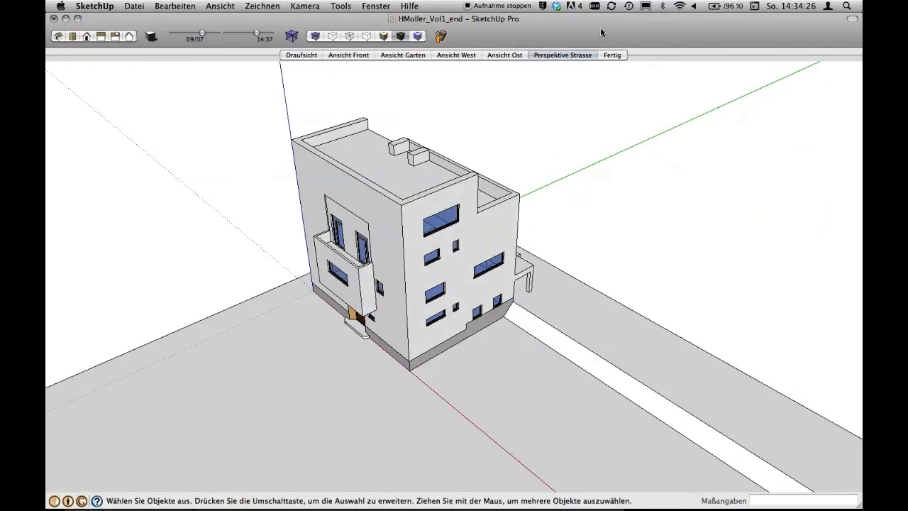
- Preview the Fertig scene, then return to Perspektive Strasse and orbit the house to a raised angle
click(566, 57)
click(610, 56)
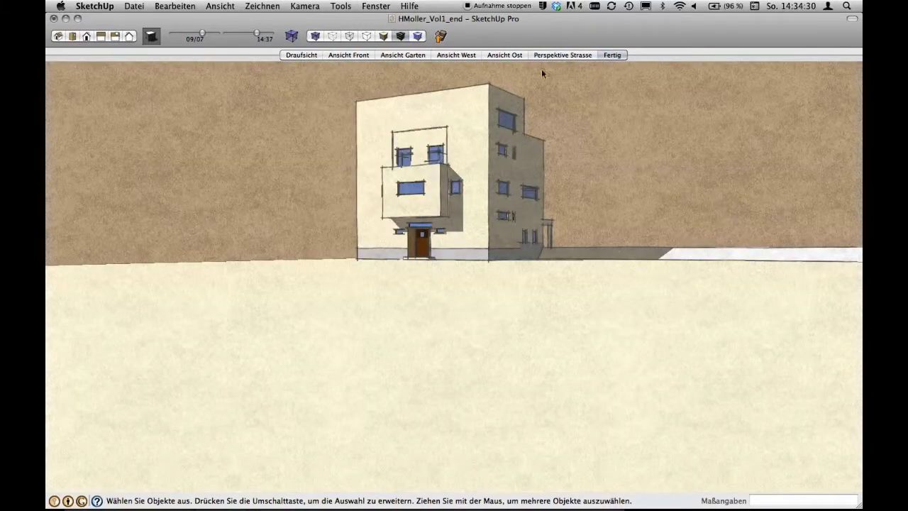
click(563, 57)
mouse_move(537, 192)
middle_down()
mouse_move(444, 296)
mouse_move(487, 260)
mouse_move(516, 257)
mouse_move(550, 224)
middle_up()
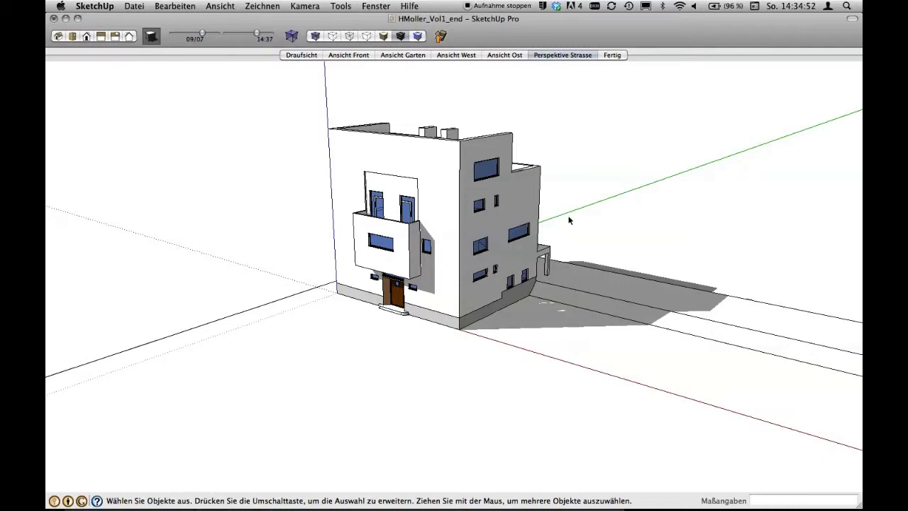
- Orbit and zoom above the house, turning from the roof terrace to the stair side and street side
middle_drag(568, 221, 488, 266)
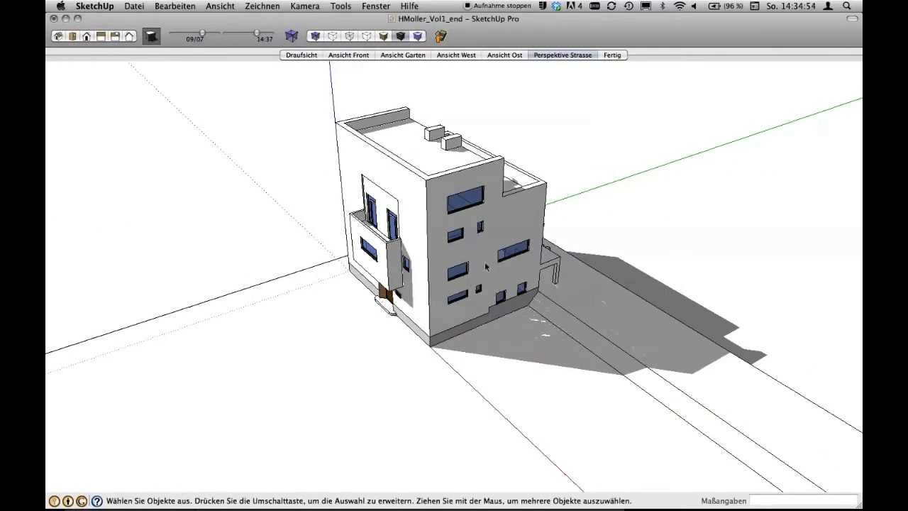
mouse_move(546, 243)
middle_down()
mouse_move(487, 260)
mouse_move(425, 254)
middle_up()
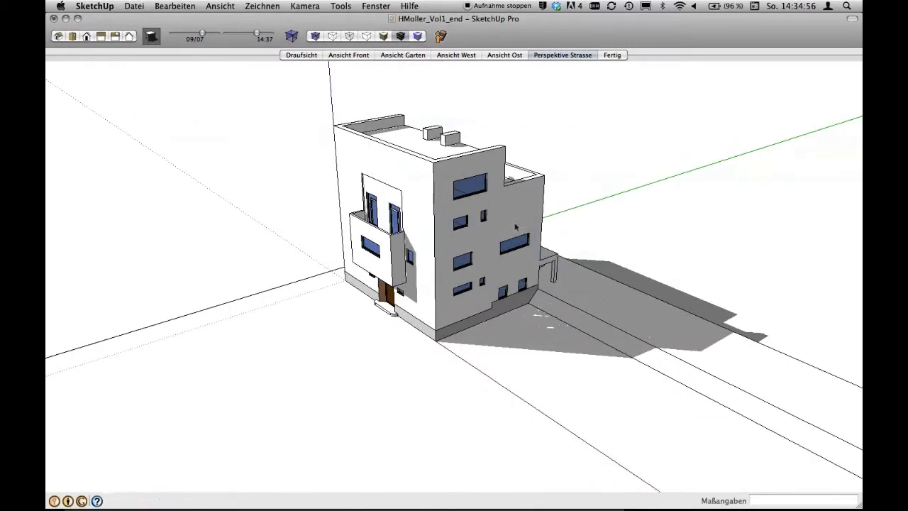
middle_drag(467, 278, 490, 247)
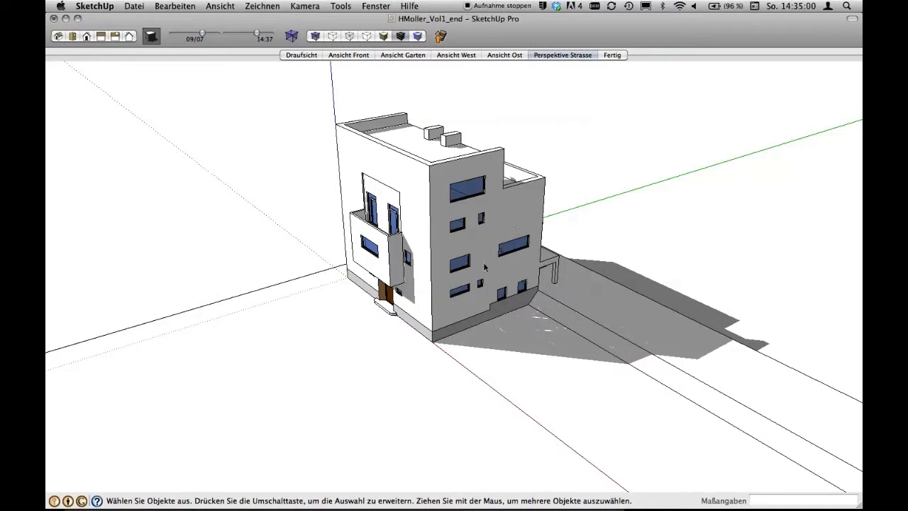
mouse_move(596, 303)
middle_down()
mouse_move(537, 304)
mouse_move(586, 331)
mouse_move(598, 318)
middle_up()
middle_drag(477, 297, 531, 308)
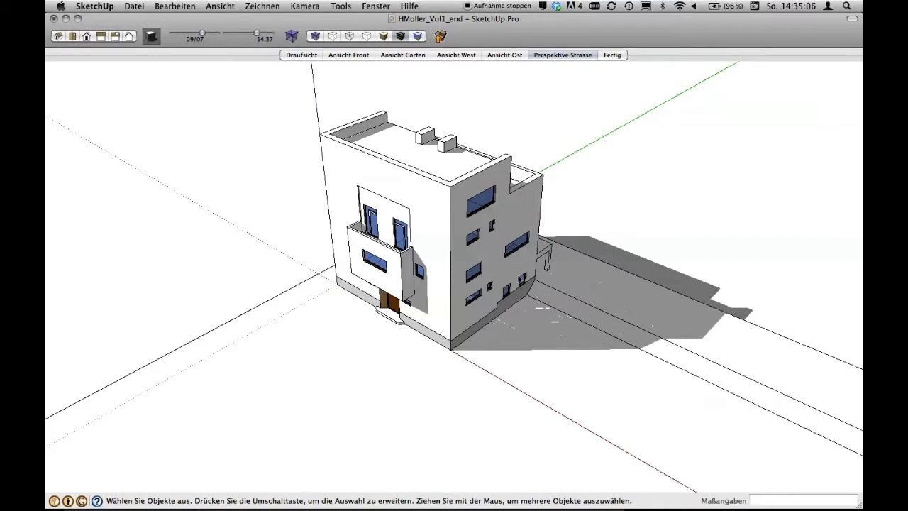
scroll(523, 279, up, 2)
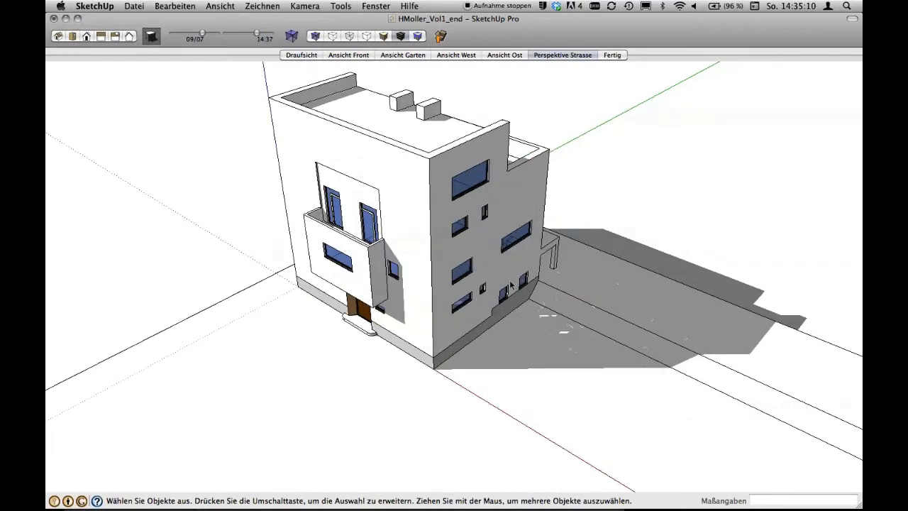
mouse_move(509, 282)
middle_down()
mouse_move(506, 270)
mouse_move(458, 310)
mouse_move(487, 310)
mouse_move(515, 250)
mouse_move(461, 284)
mouse_move(431, 263)
mouse_move(492, 244)
mouse_move(496, 277)
mouse_move(519, 270)
mouse_move(503, 289)
mouse_move(519, 294)
mouse_move(508, 259)
mouse_move(508, 276)
middle_up()
mouse_move(381, 237)
middle_down()
mouse_move(471, 257)
mouse_move(415, 217)
mouse_move(482, 305)
mouse_move(503, 367)
mouse_move(460, 375)
mouse_move(358, 344)
middle_up()
mouse_move(470, 331)
middle_down()
mouse_move(683, 233)
mouse_move(476, 310)
mouse_move(312, 244)
mouse_move(398, 248)
middle_up()
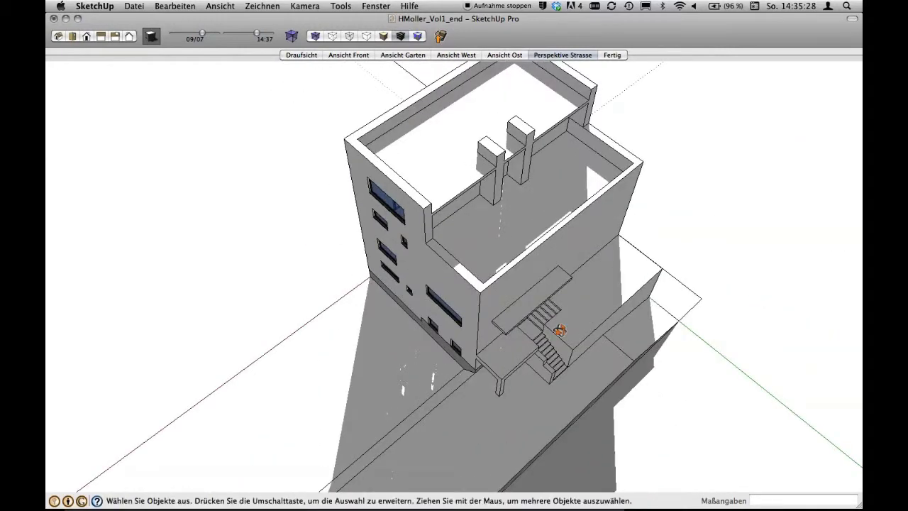
mouse_move(553, 328)
middle_down()
mouse_move(426, 244)
mouse_move(488, 239)
middle_up()
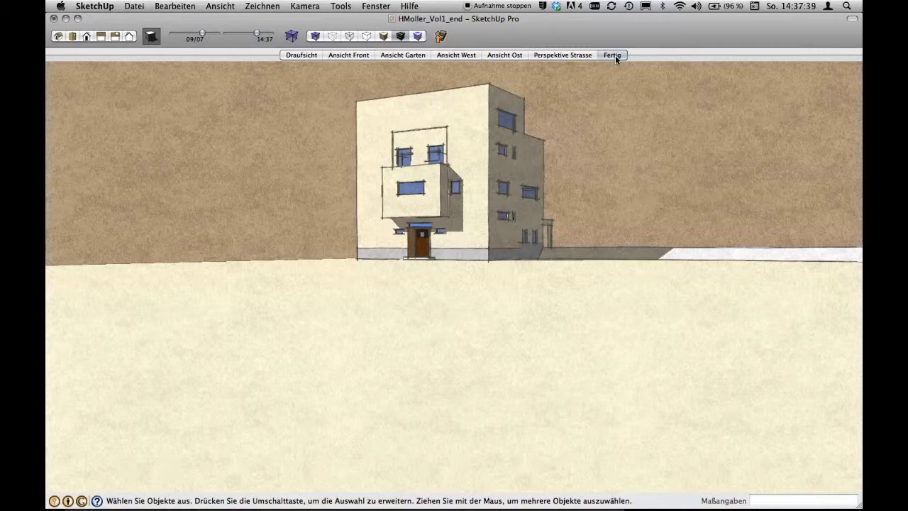
click(614, 55)
click(576, 55)
click(613, 56)
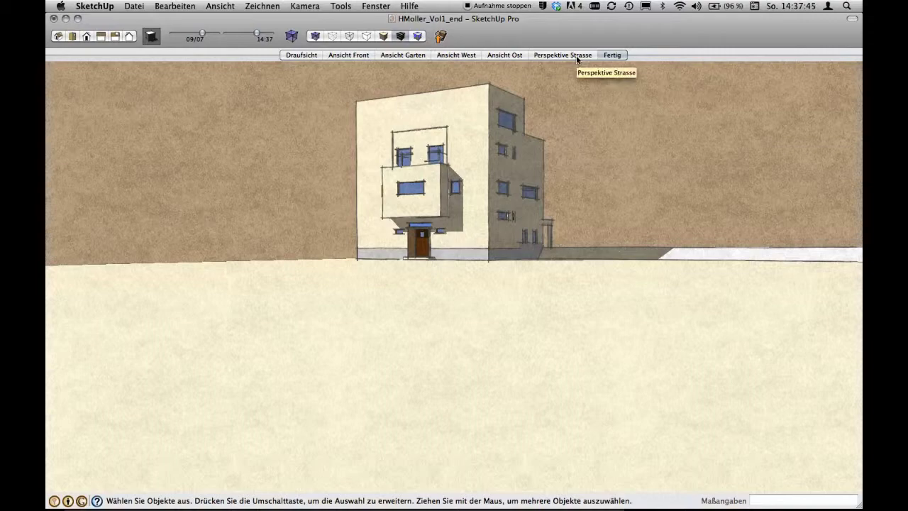
click(578, 57)
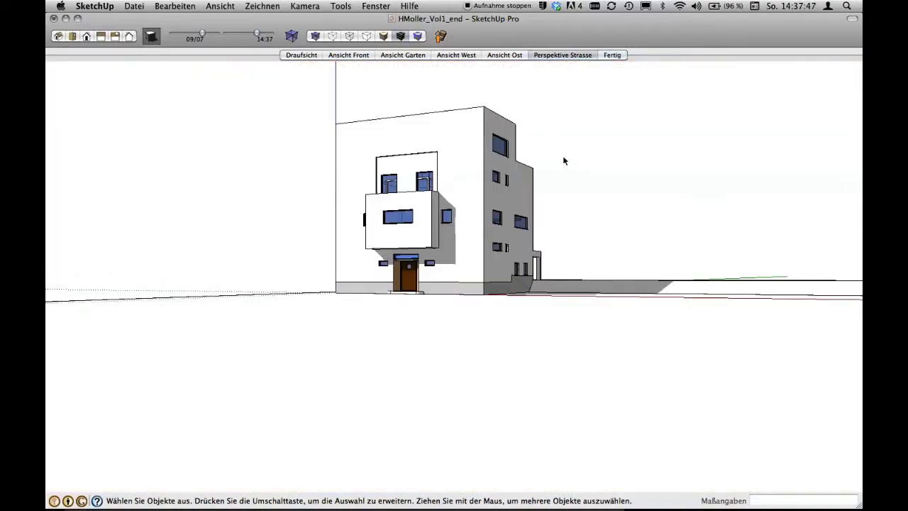
mouse_move(562, 155)
middle_down()
mouse_move(434, 299)
mouse_move(588, 263)
mouse_move(478, 248)
mouse_move(590, 178)
mouse_move(539, 217)
mouse_move(543, 201)
mouse_move(543, 228)
middle_up()
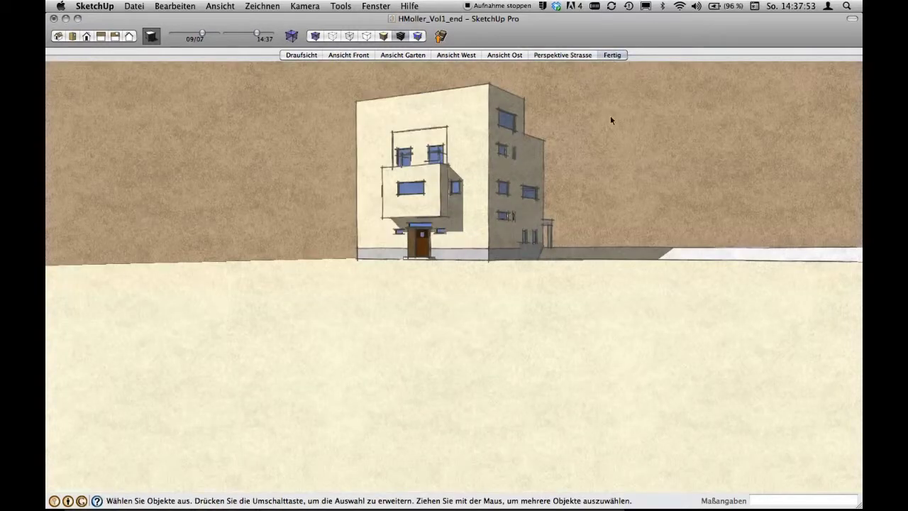
click(366, 6)
- Open the Styles panel beside the model and try PSO Schnee, PSO abgestuft and PSO kursiv
click(381, 98)
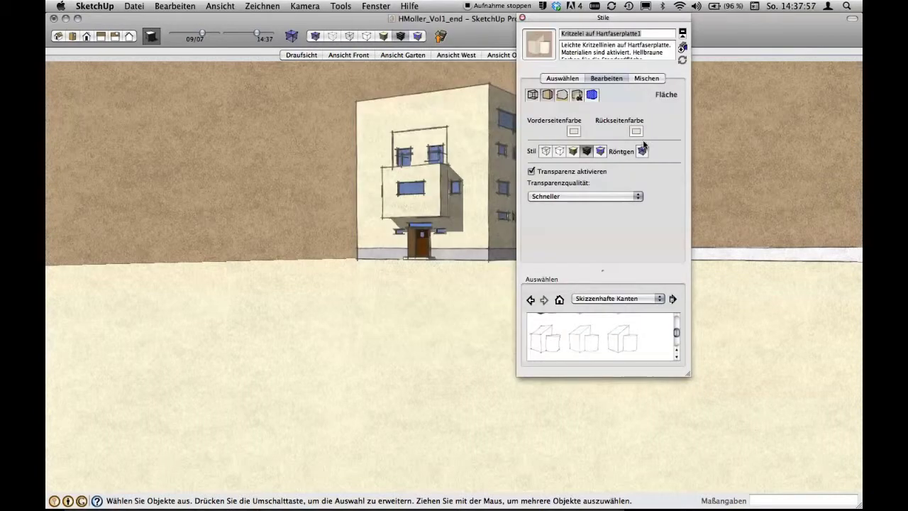
drag(577, 17, 707, 28)
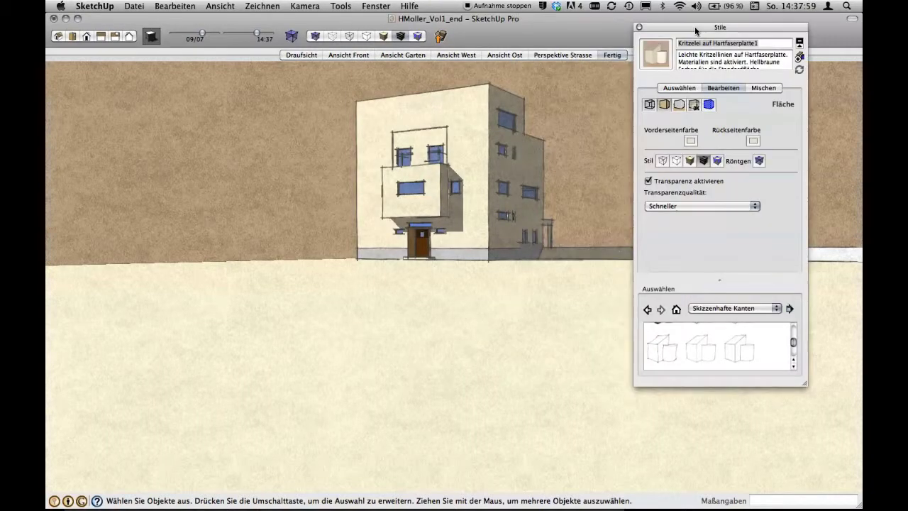
click(704, 91)
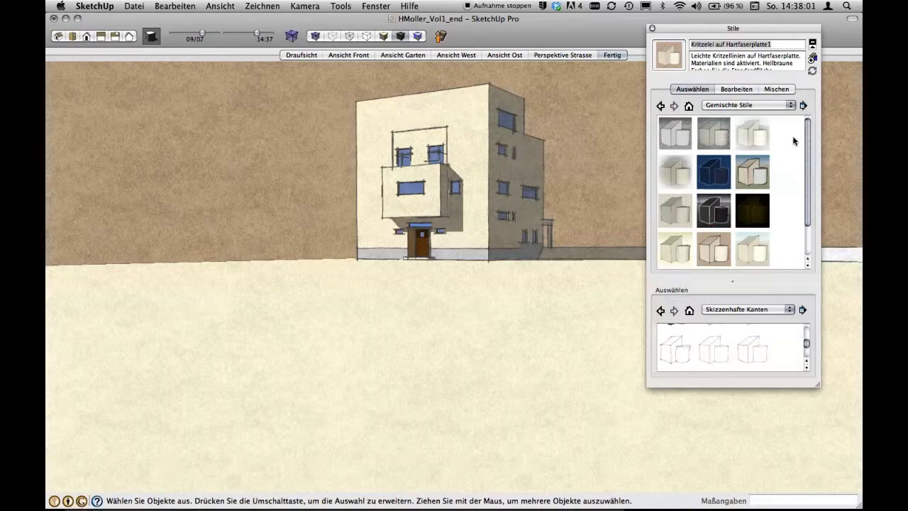
click(749, 135)
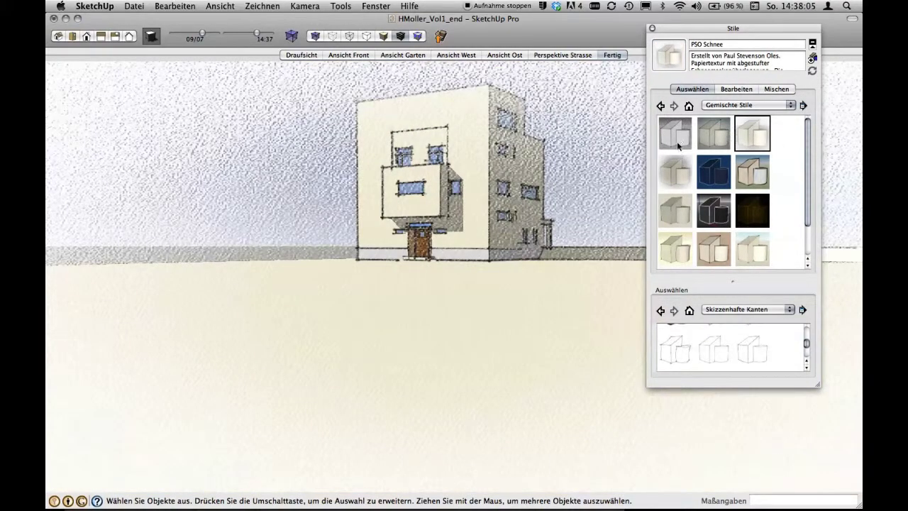
click(714, 135)
click(677, 139)
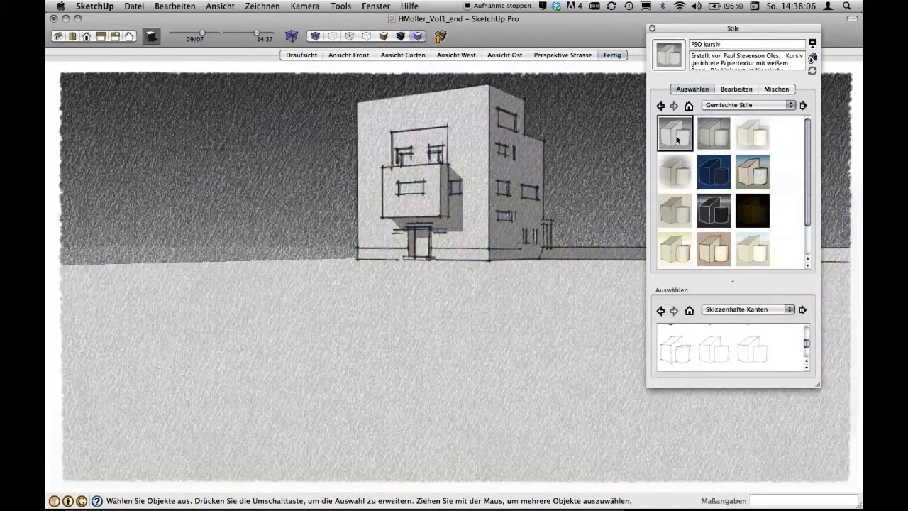
- Try PSO Vignette, Blaupause, Pinselstriche auf Gewebe, Spanplatte and CAD allgemein, ending on Monochrombildschirm
click(679, 174)
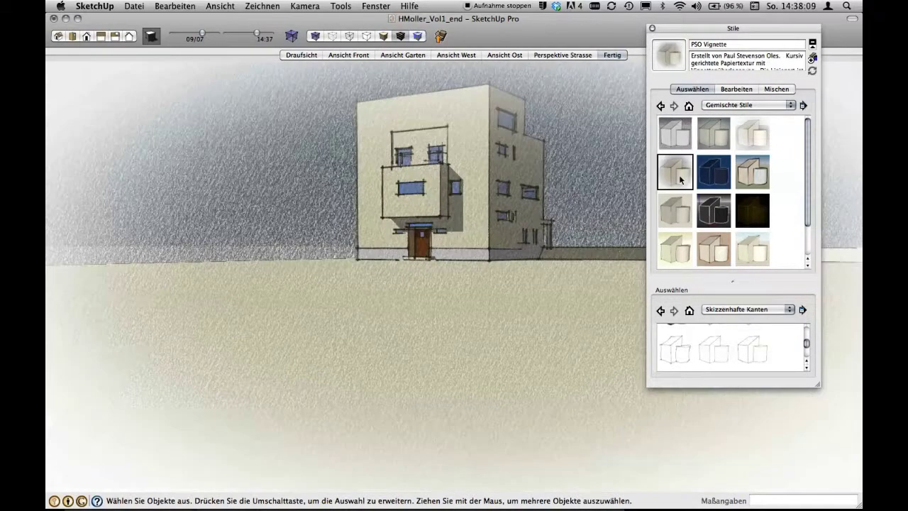
click(719, 177)
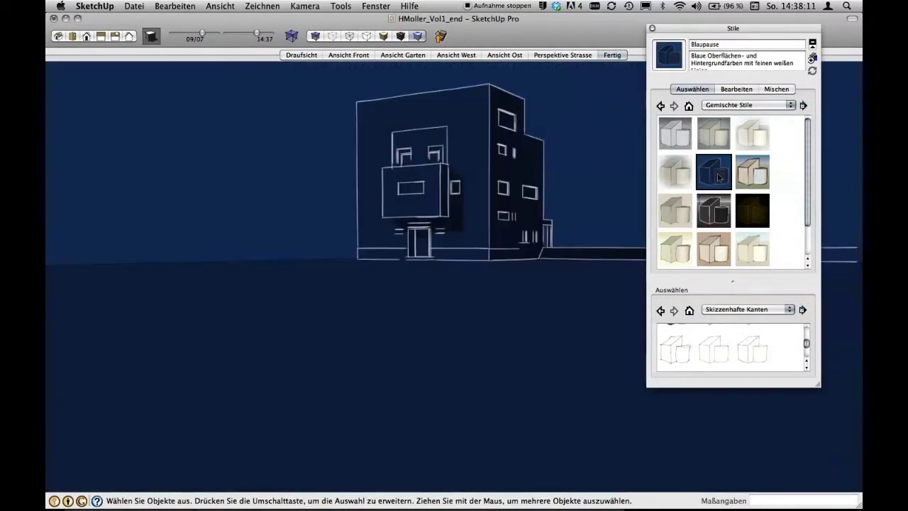
click(752, 172)
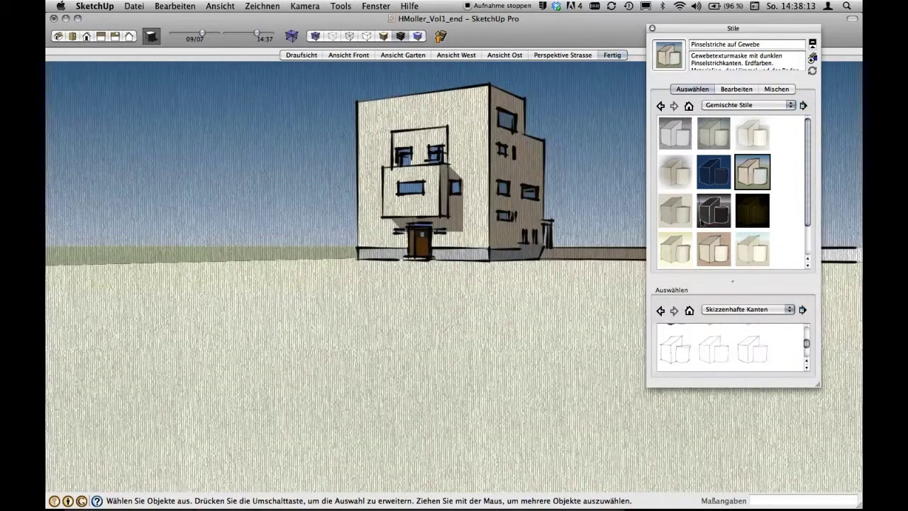
click(674, 212)
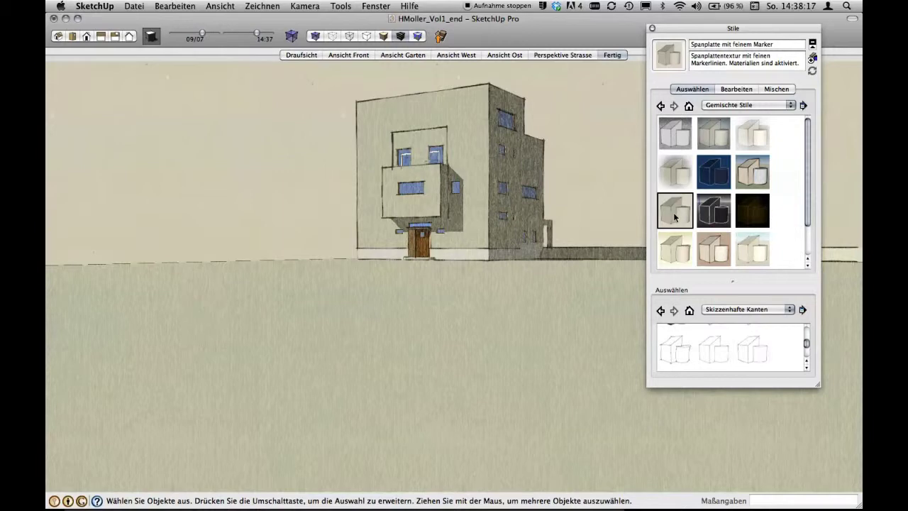
click(717, 206)
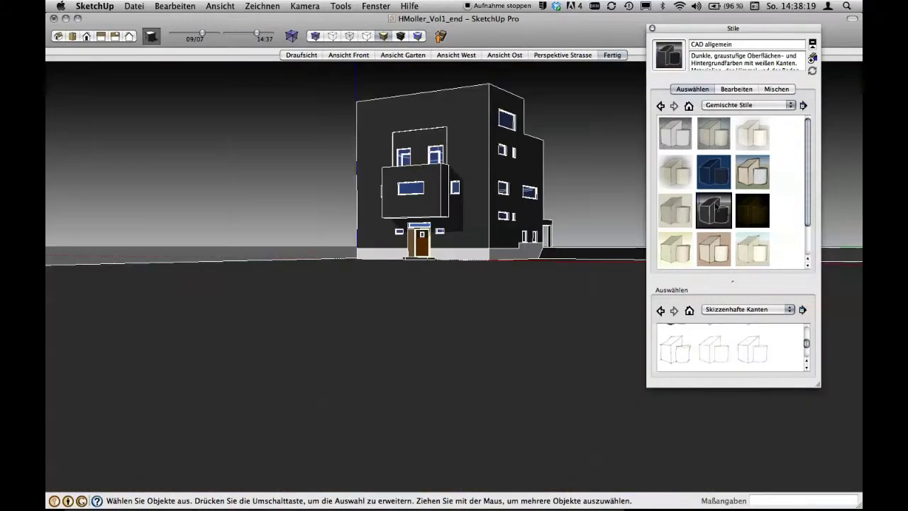
click(753, 207)
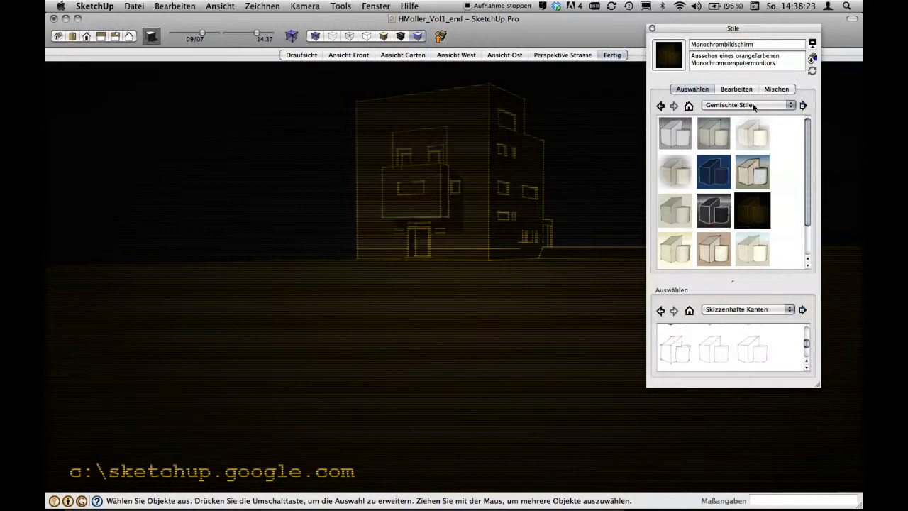
- Switch to the Skizzenhafte Kanten collection and try a jitter-line style and Conté
click(749, 105)
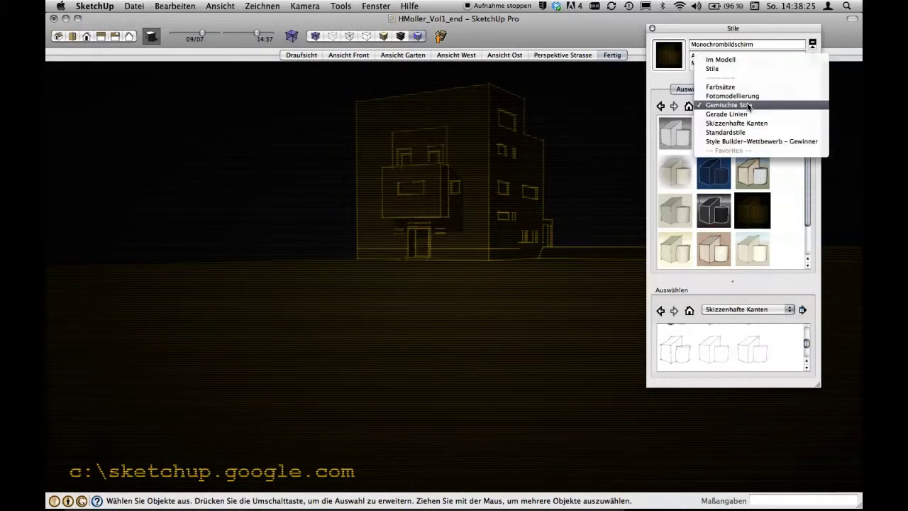
click(744, 124)
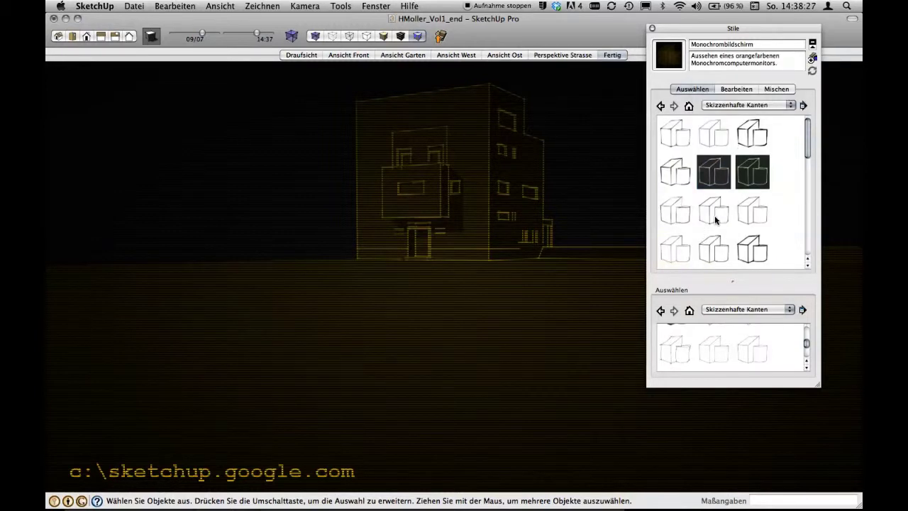
click(715, 215)
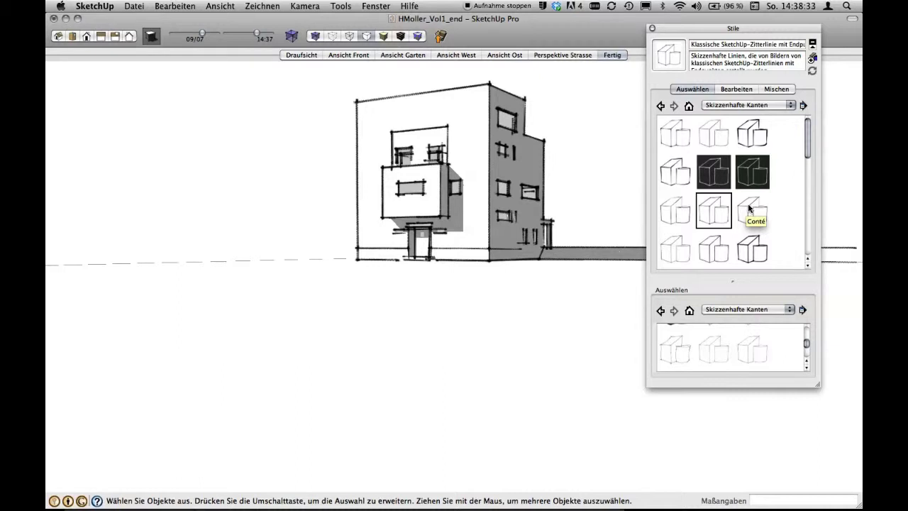
click(750, 208)
click(717, 211)
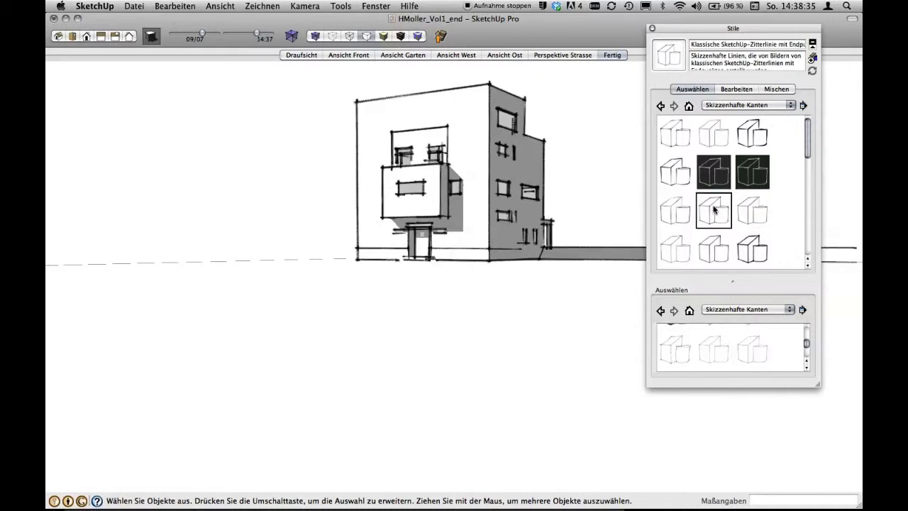
- Try Kreuzstich and Breiter Filzmarker, apply Farbstift, and close the Styles panel
click(708, 246)
click(749, 243)
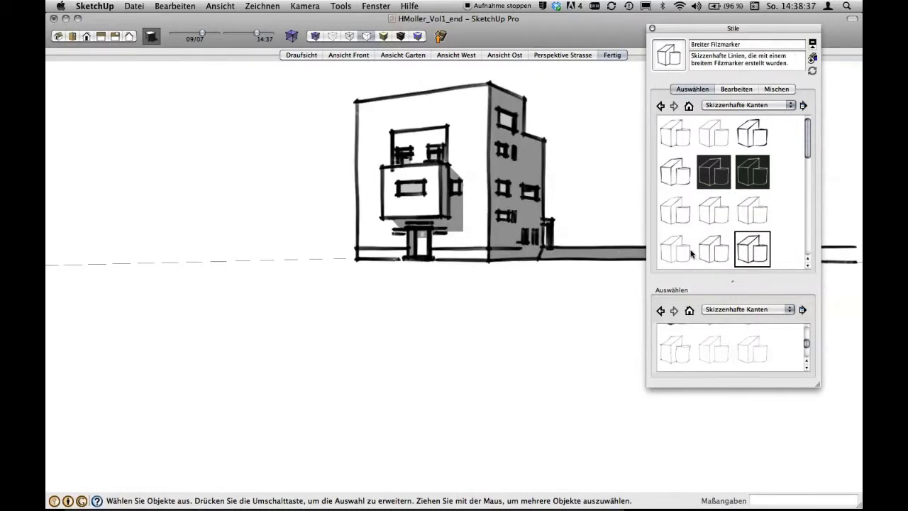
click(684, 252)
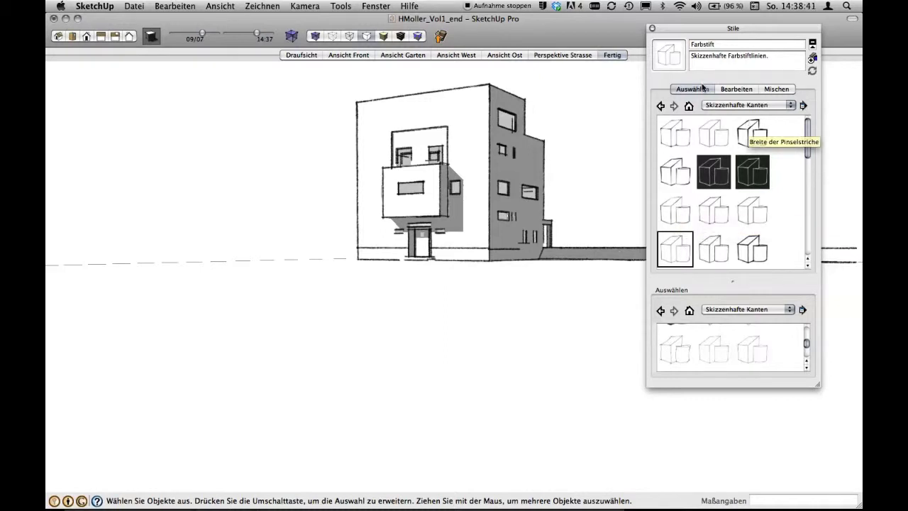
click(652, 29)
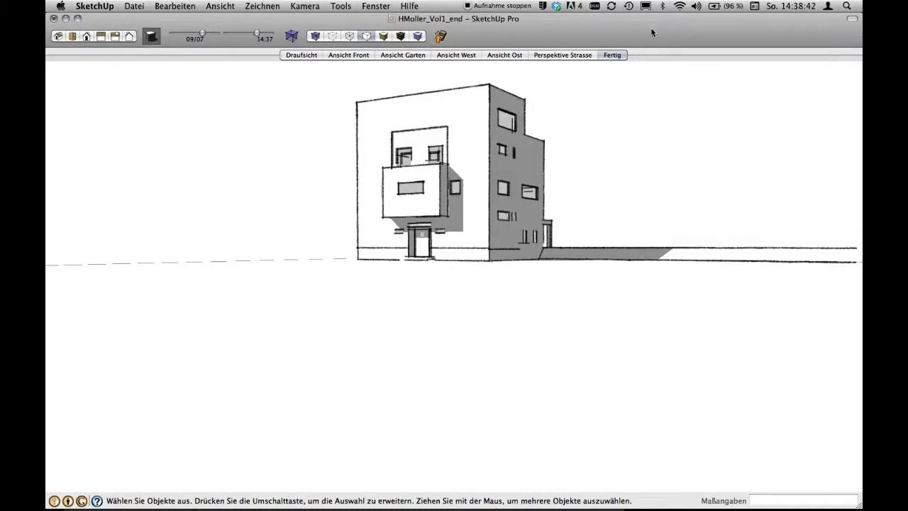
- Go via the Perspektive Strasse scene back to the sketchy brown Fertig scene
click(586, 57)
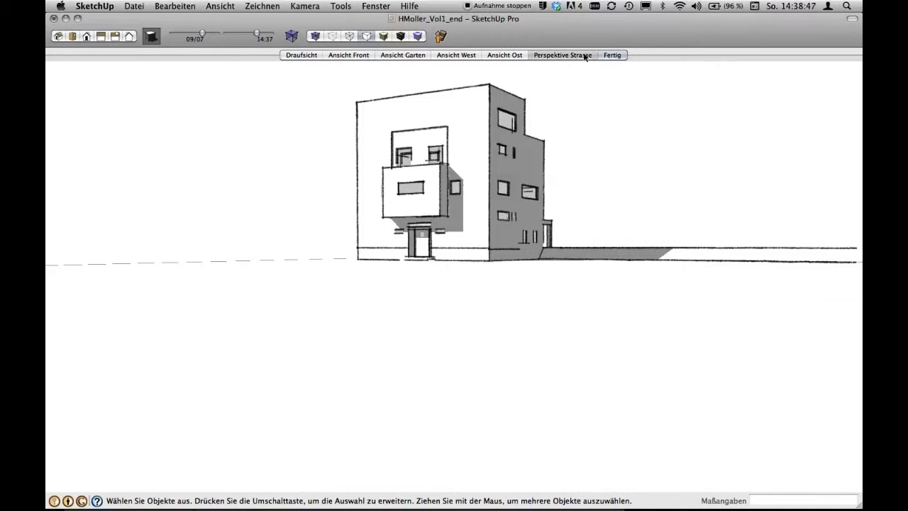
click(612, 56)
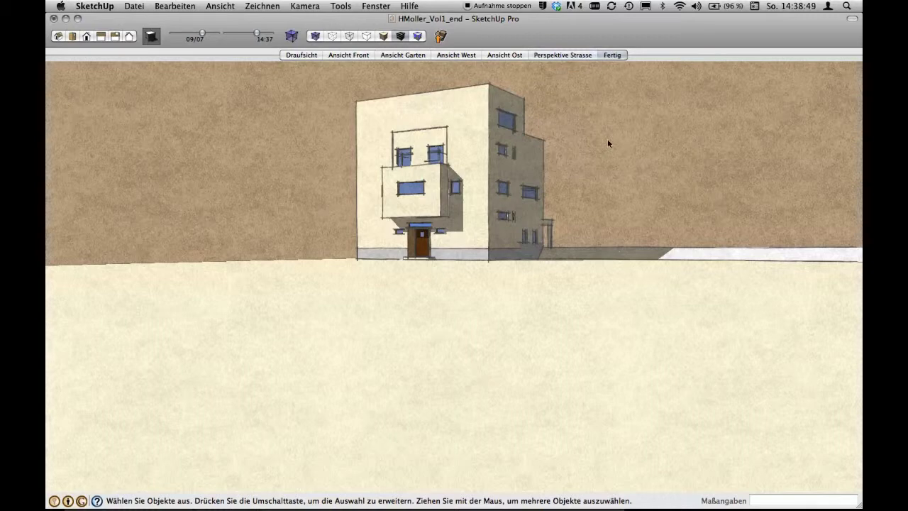